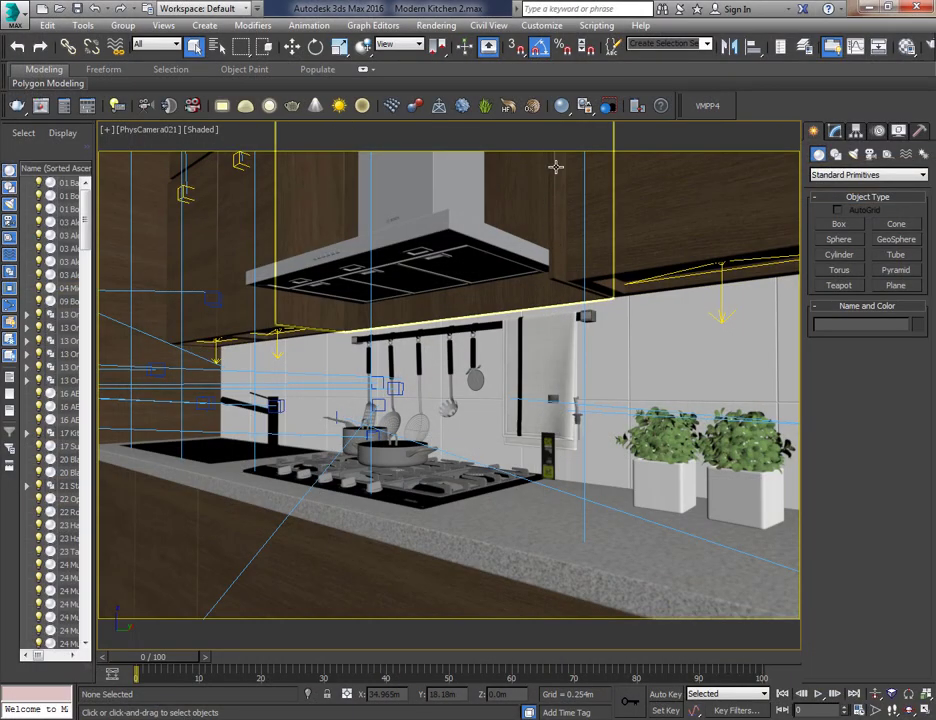
- Enable Gamma/LUT correction at gamma 2.2 in Preferences and apply it to the viewport
left_click(543, 30)
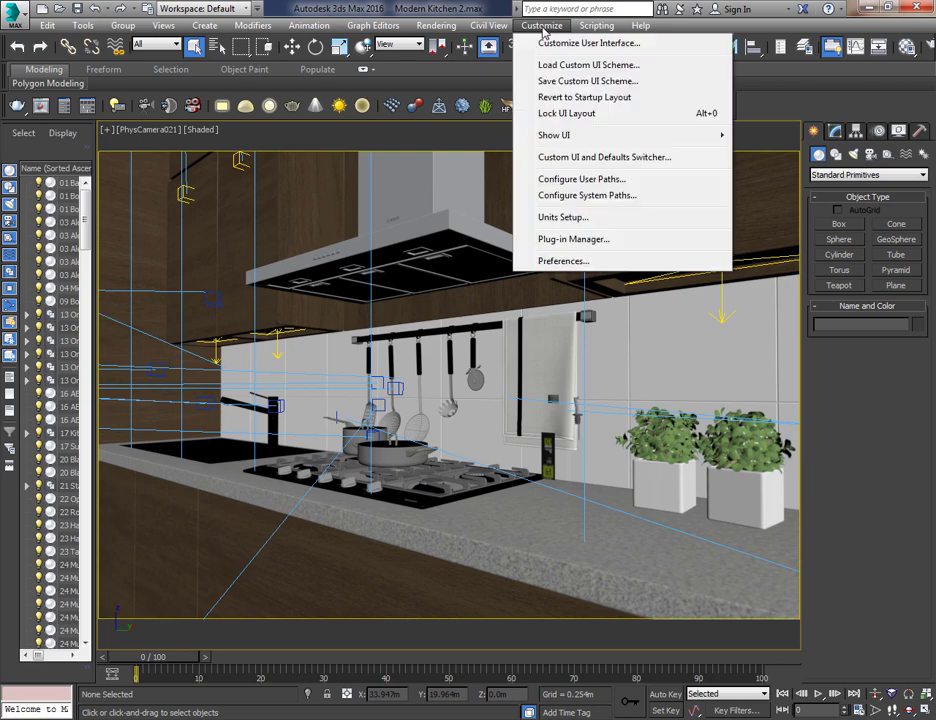
left_click(563, 261)
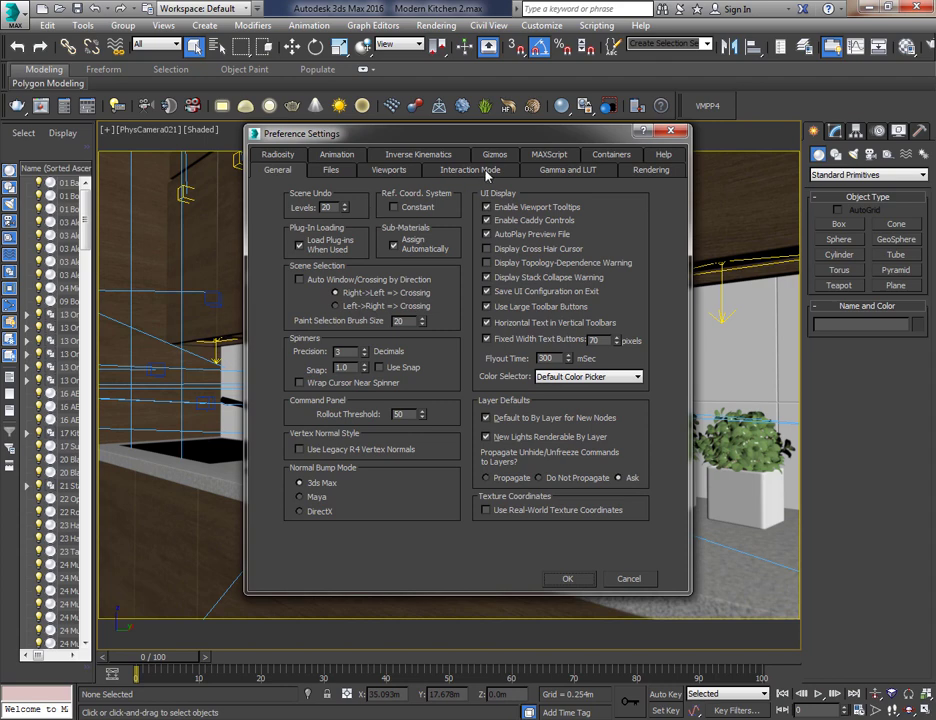
left_click(567, 170)
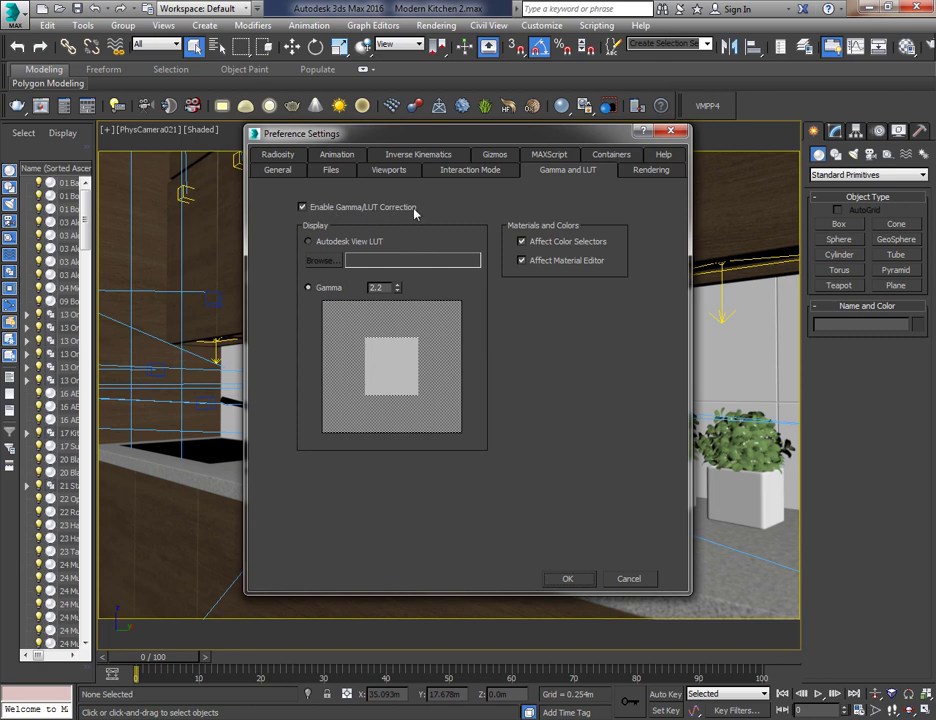
double_click(386, 285)
left_click(582, 578)
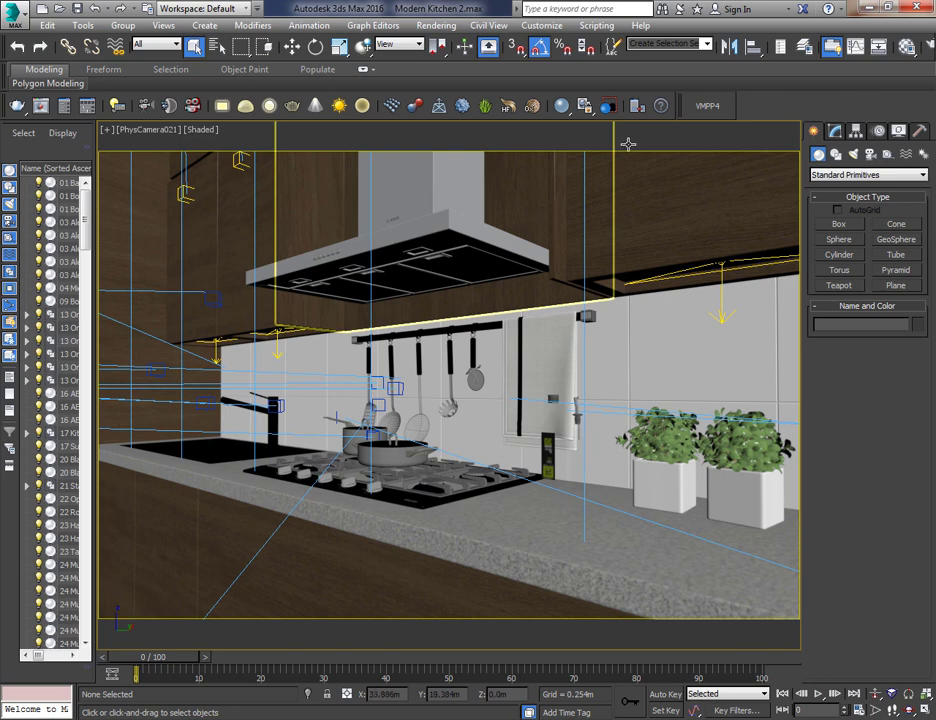
scroll(758, 58, "down", 3)
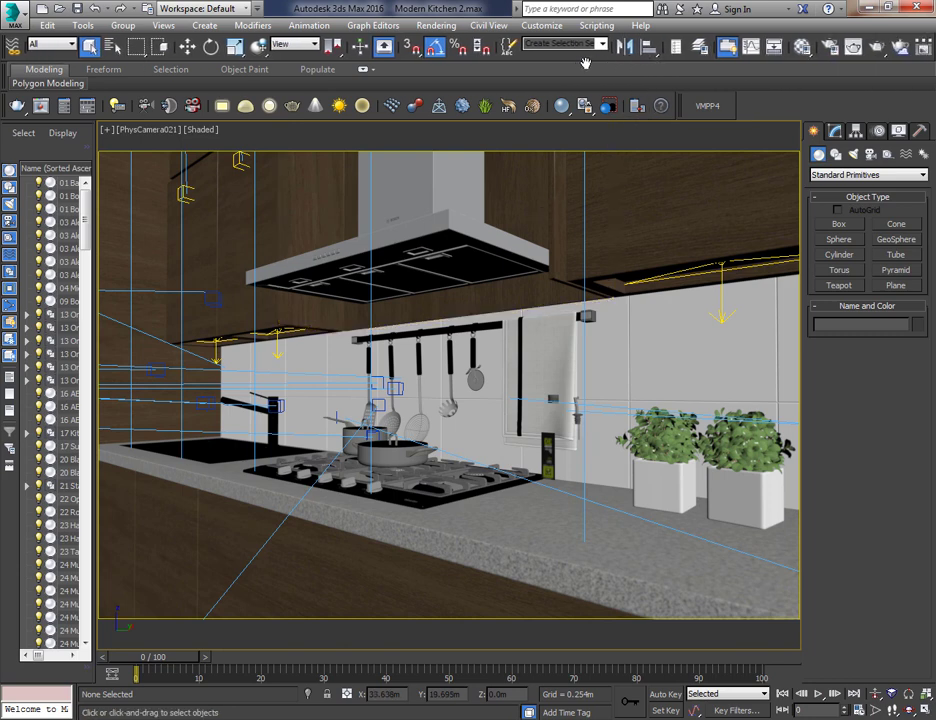
- In V-Ray Render Setup, set the Color mapping mode to 'Color mapping only (no gamma)'
left_click(829, 48)
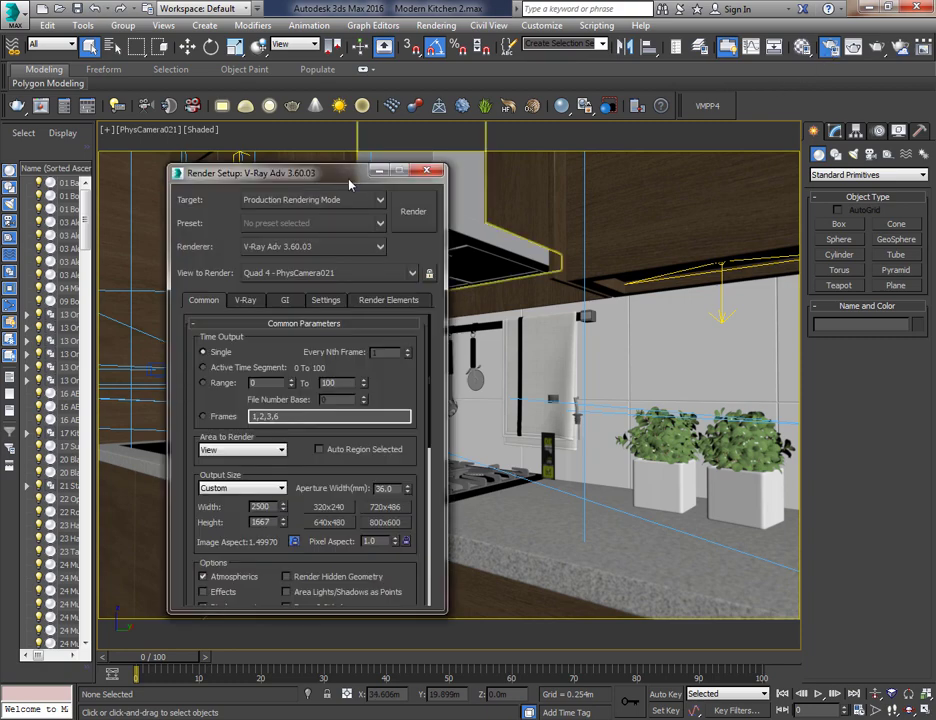
left_click_drag(348, 192, 440, 150)
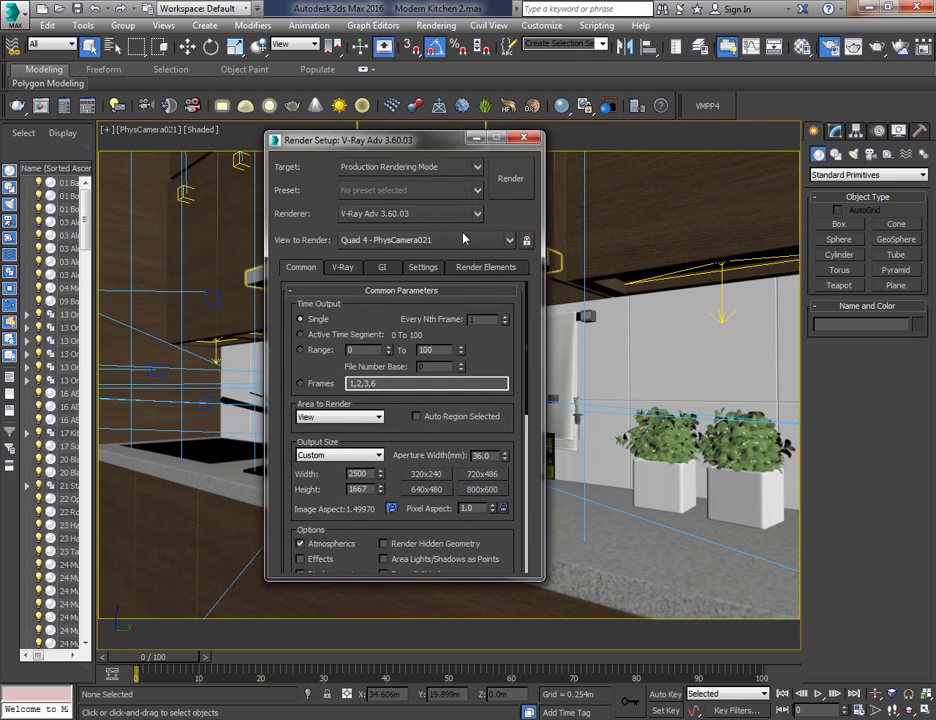
left_click(342, 267)
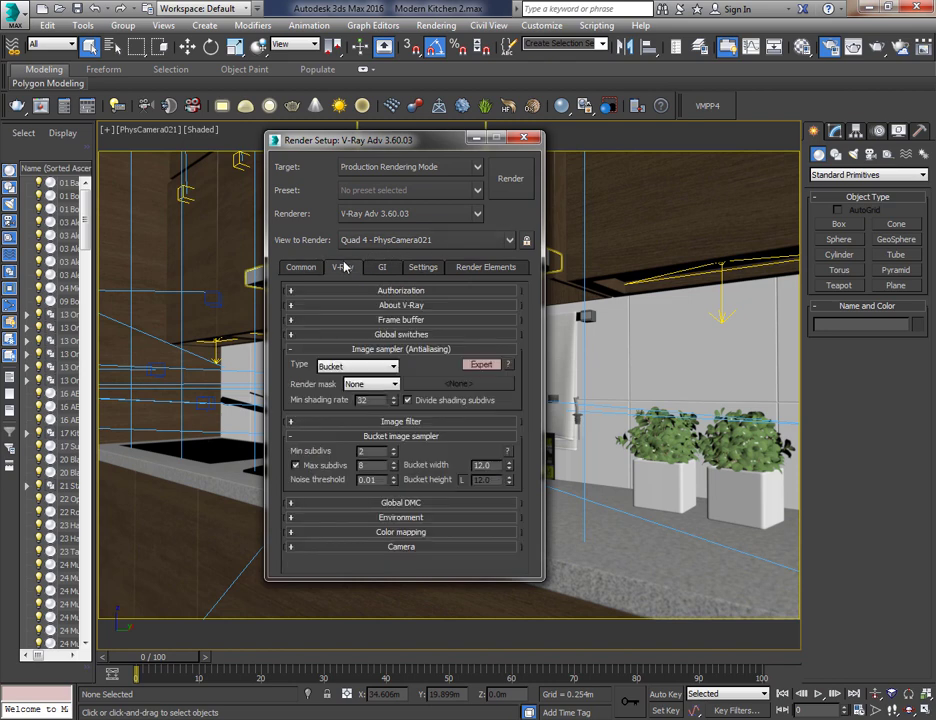
left_click(377, 350)
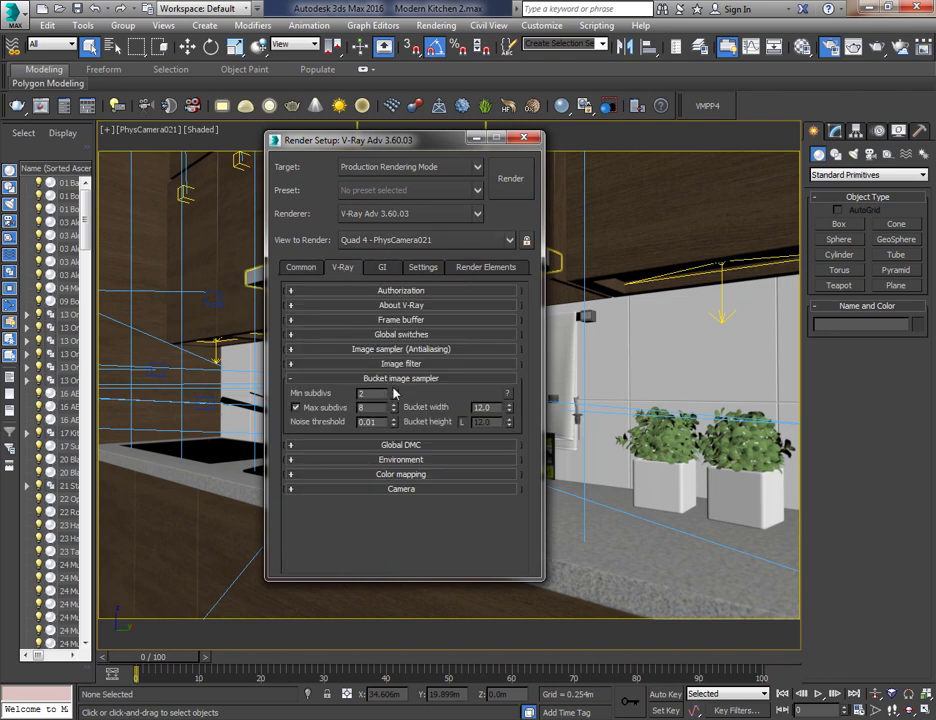
left_click(397, 380)
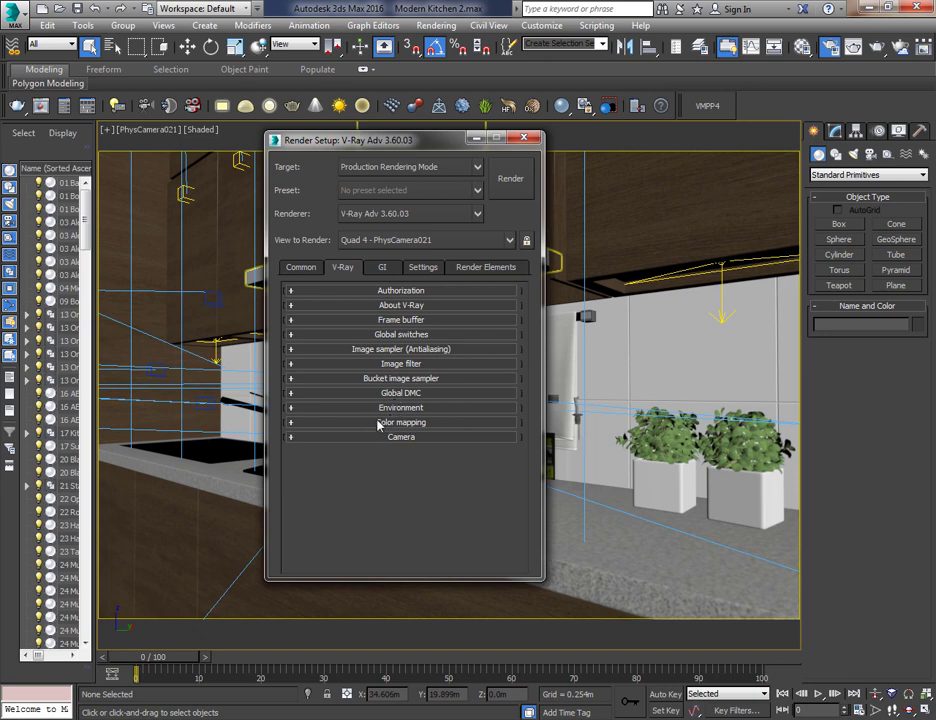
left_click(380, 423)
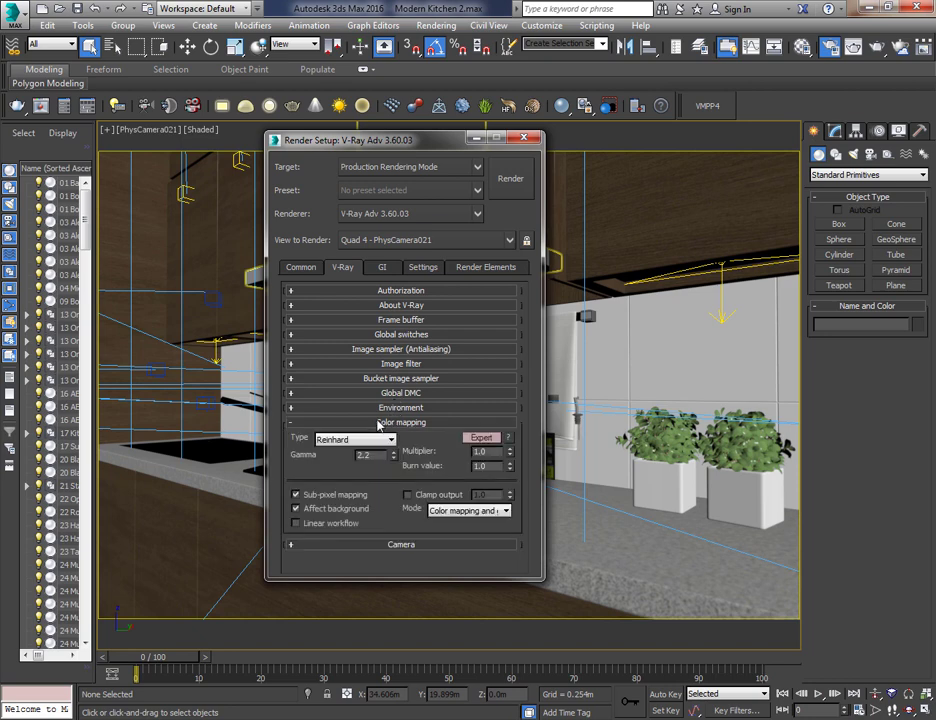
left_click(500, 512)
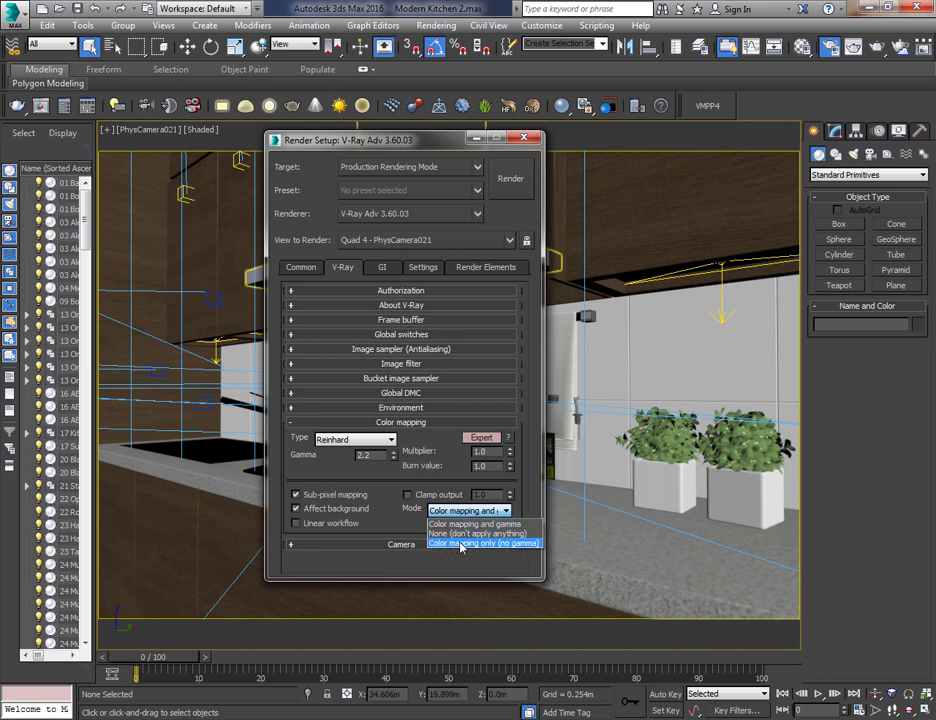
left_click(533, 544)
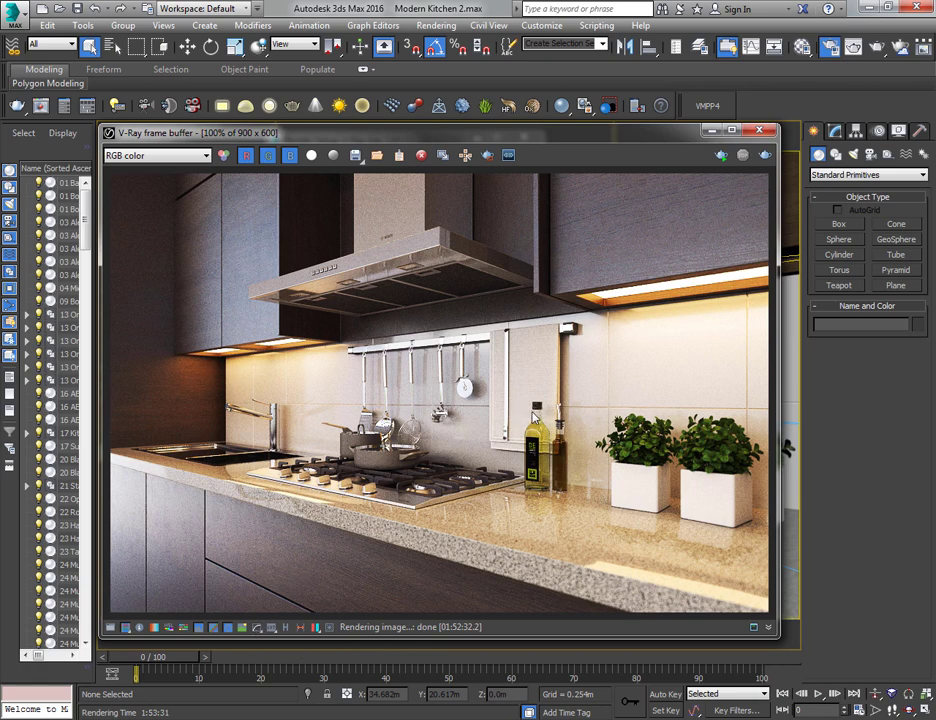
- Compare the render with sRGB display on and off, then begin saving the image
left_click(259, 629)
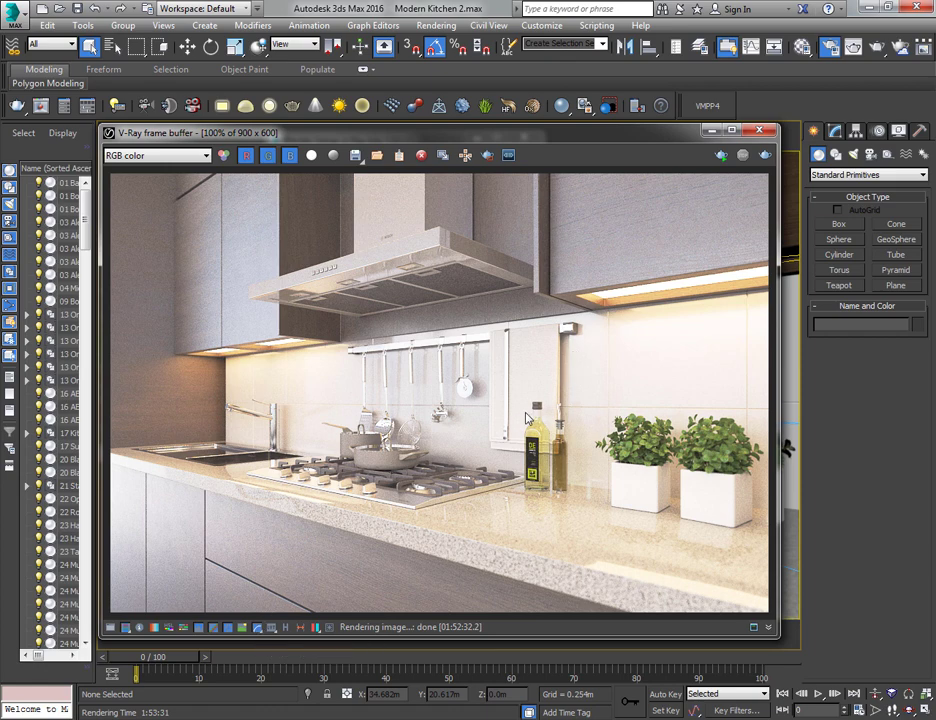
left_click(257, 628)
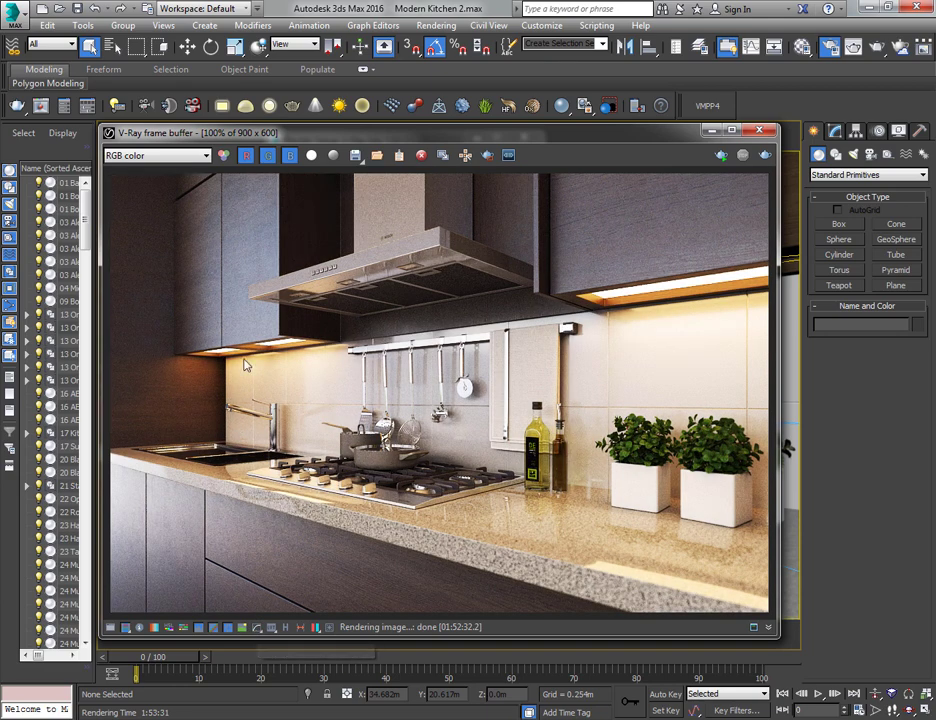
left_click(357, 160)
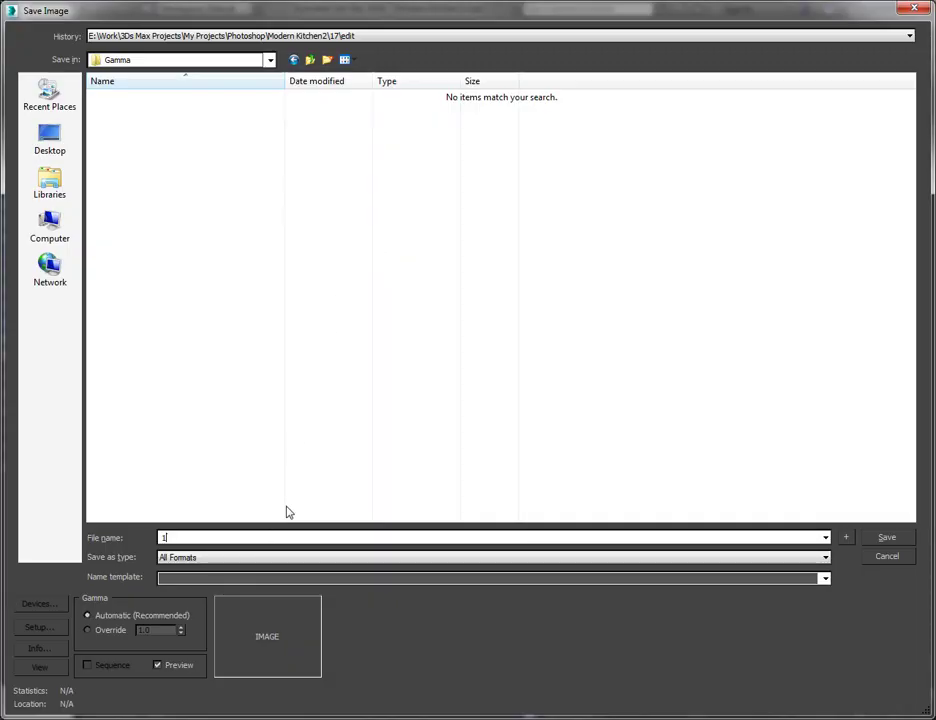
- Save the render as JPEG '1' with gamma override 1.0 and quality 100
type("1")
left_click(272, 559)
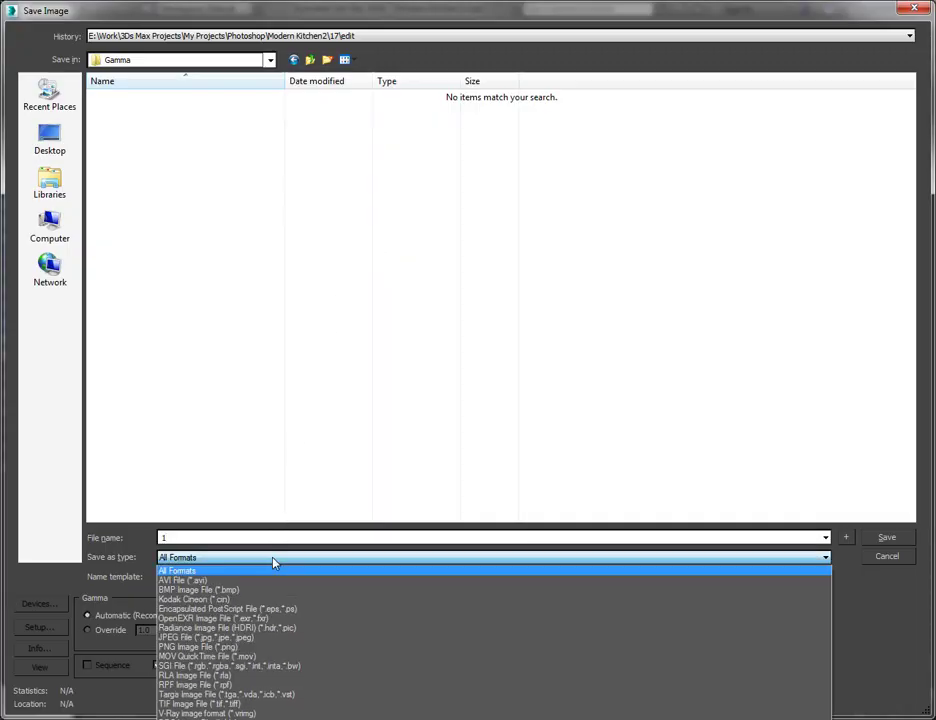
left_click(263, 637)
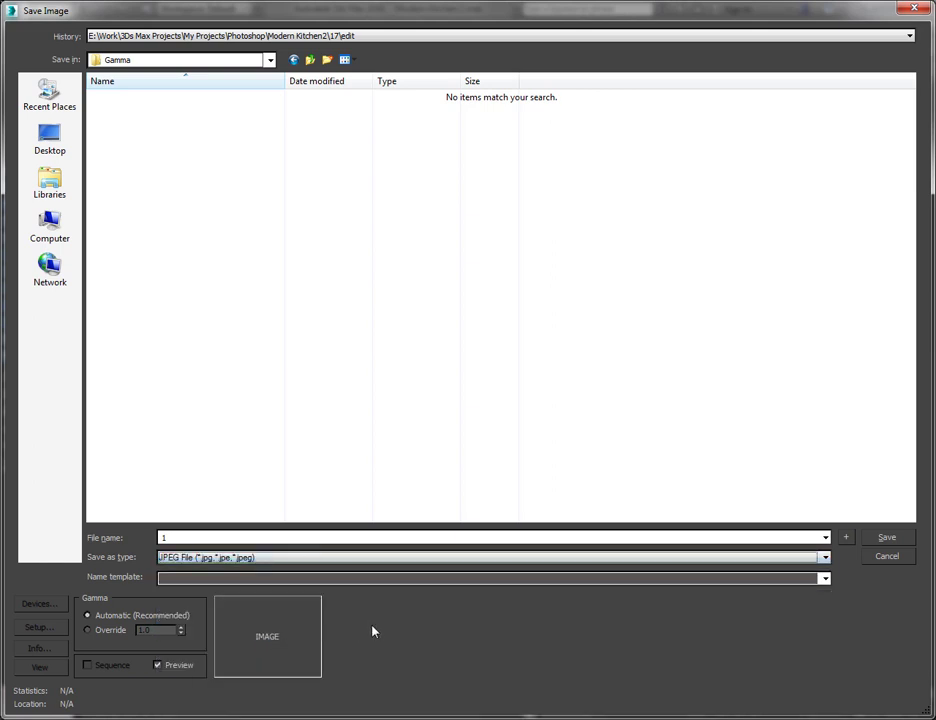
left_click(90, 631)
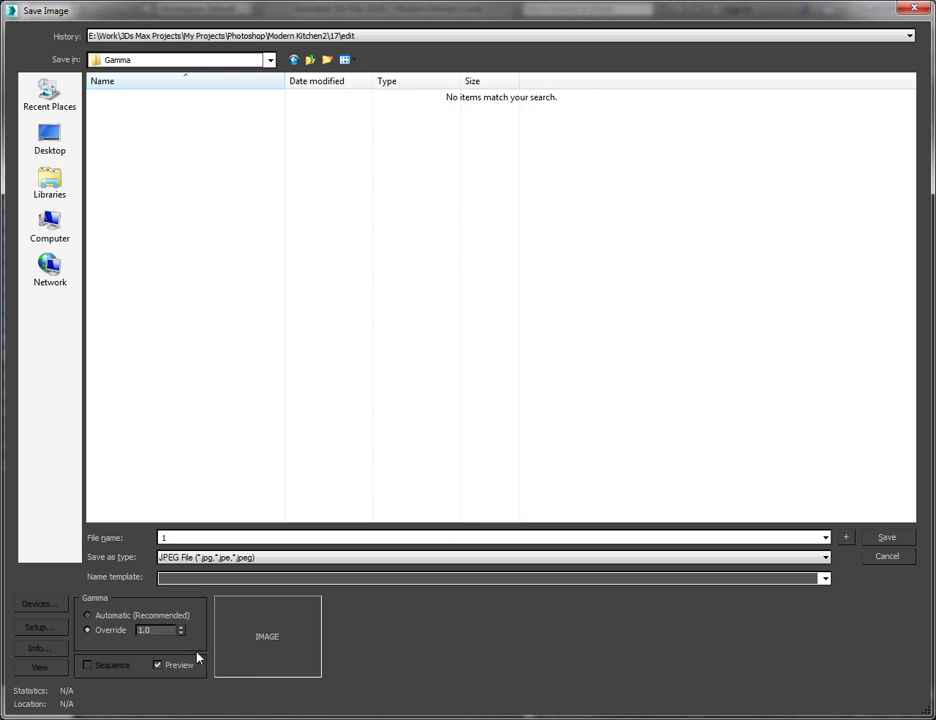
double_click(150, 630)
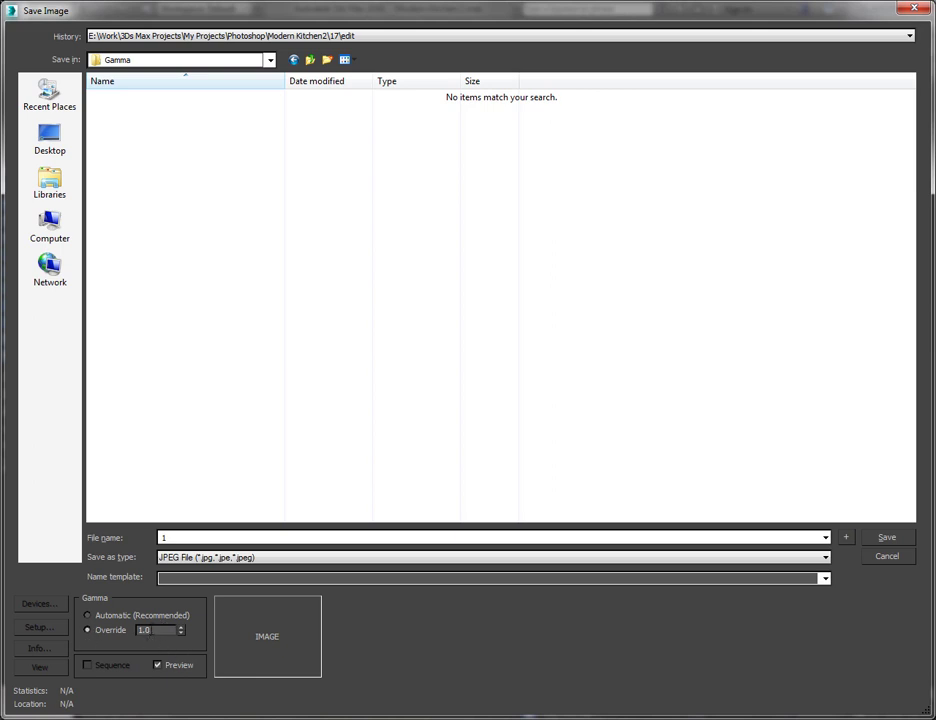
left_click(896, 542)
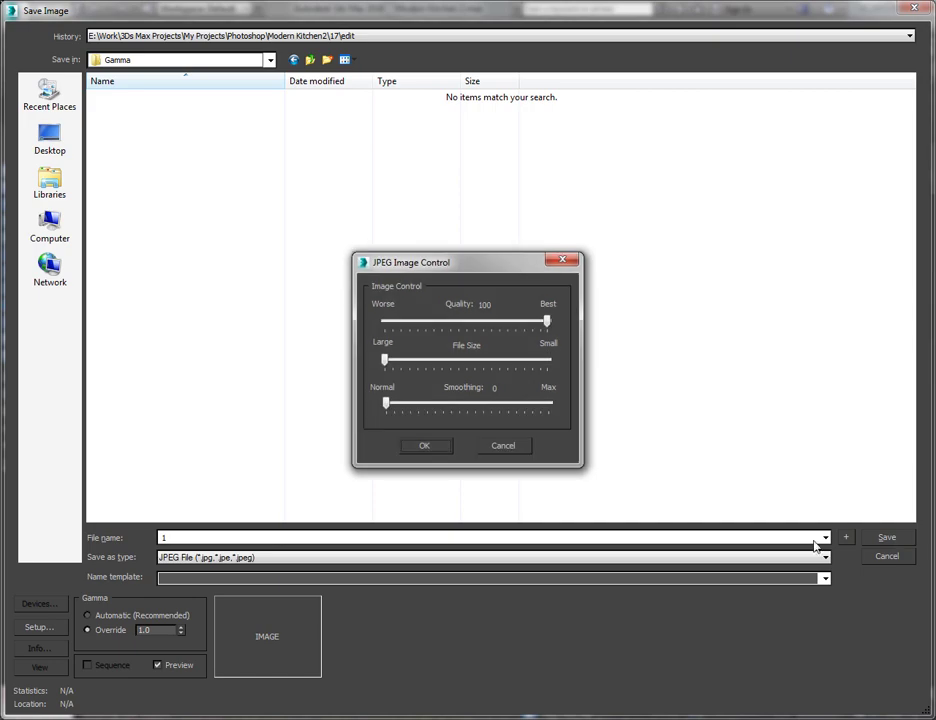
left_click(437, 447)
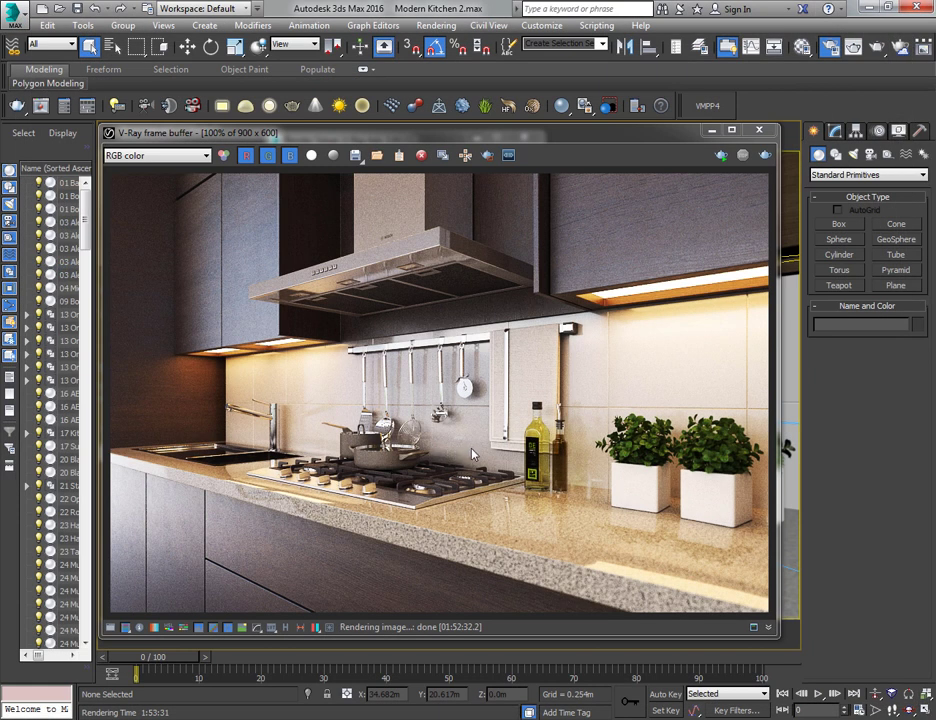
- Save the render again as a JPEG named '1-1'
left_click(356, 156)
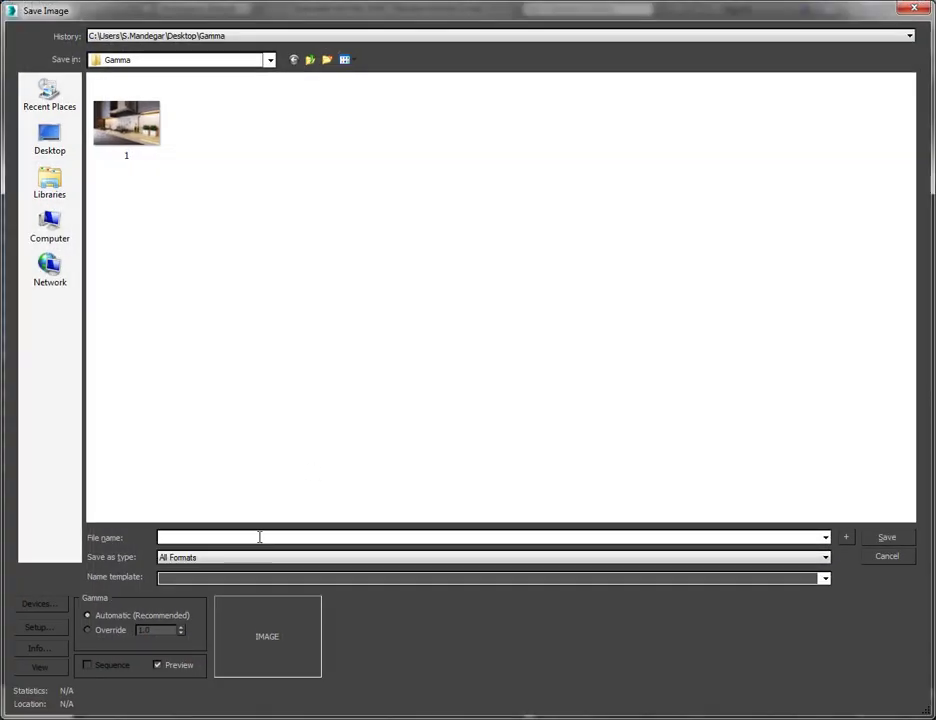
type("1")
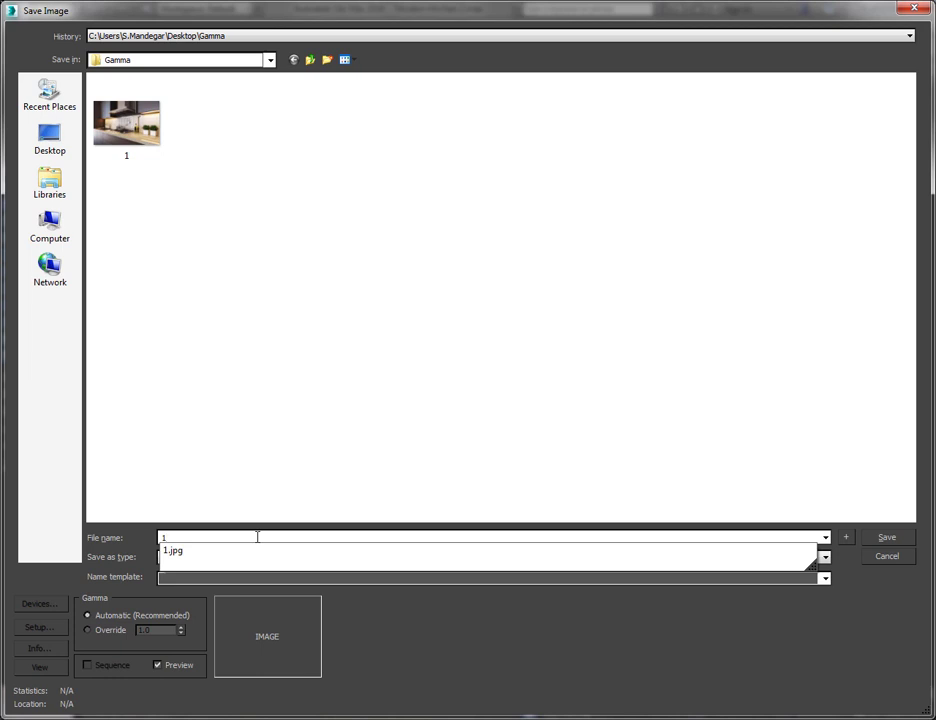
type("-1")
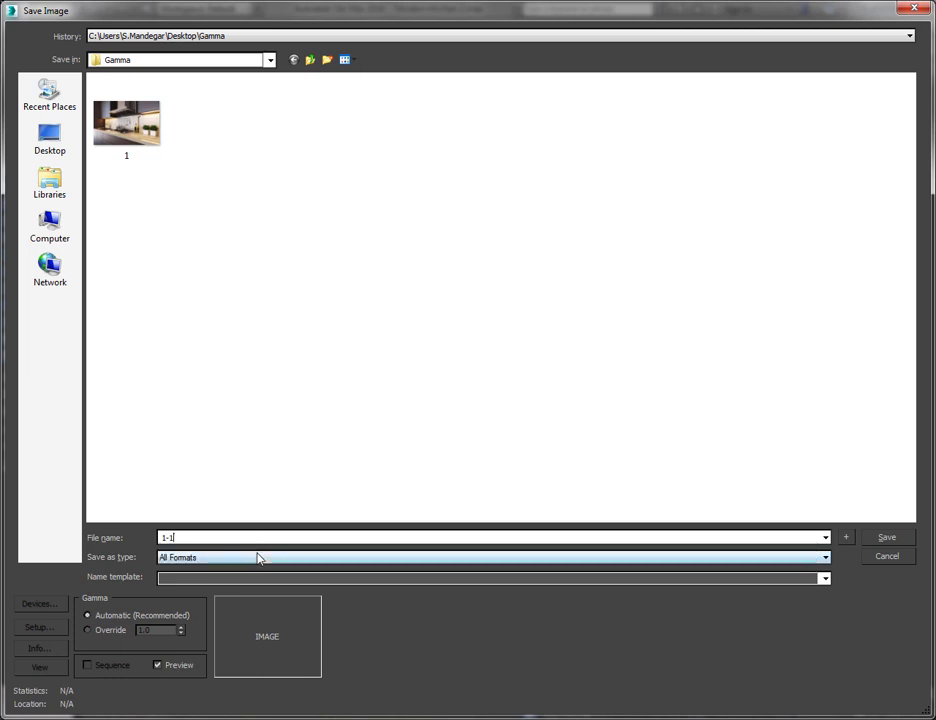
left_click(257, 557)
left_click(246, 638)
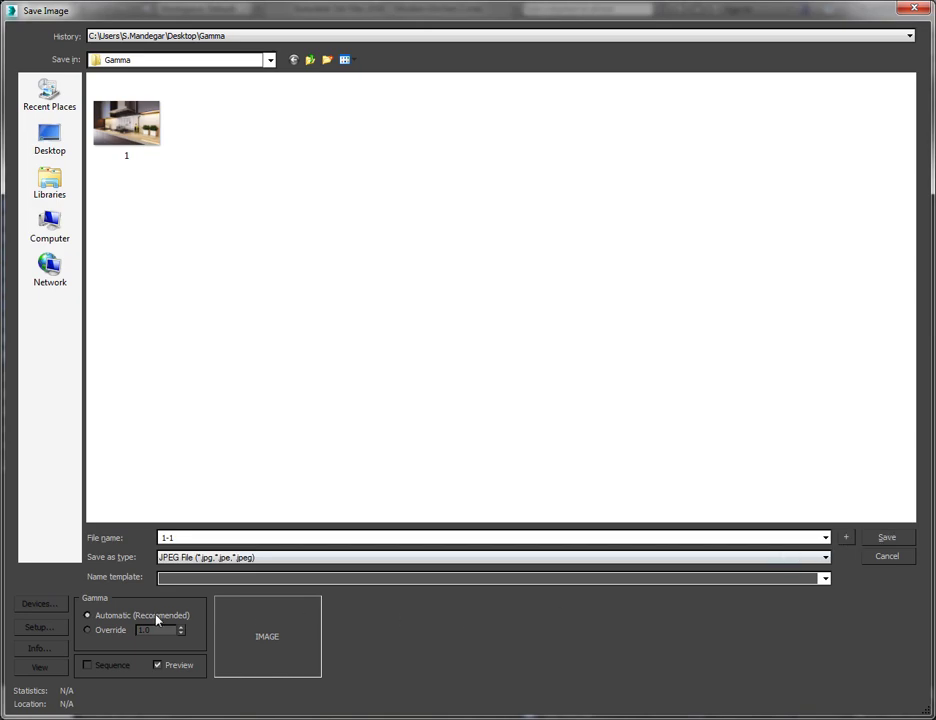
left_click(887, 538)
left_click(426, 448)
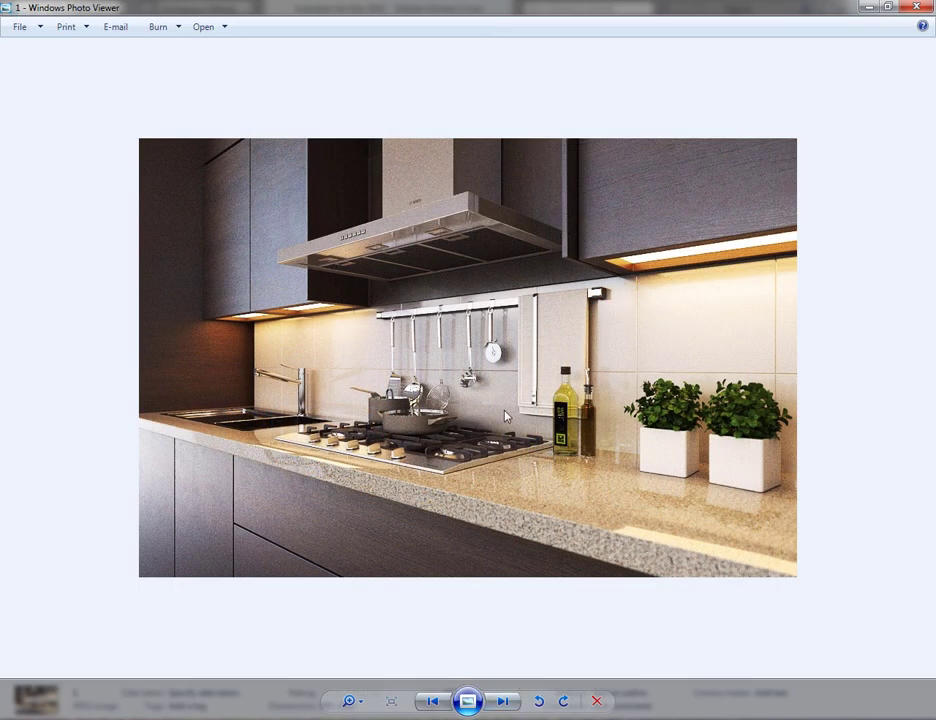
- View image 1-1 in Photo Viewer, then return to the V-Ray frame buffer
left_click(503, 701)
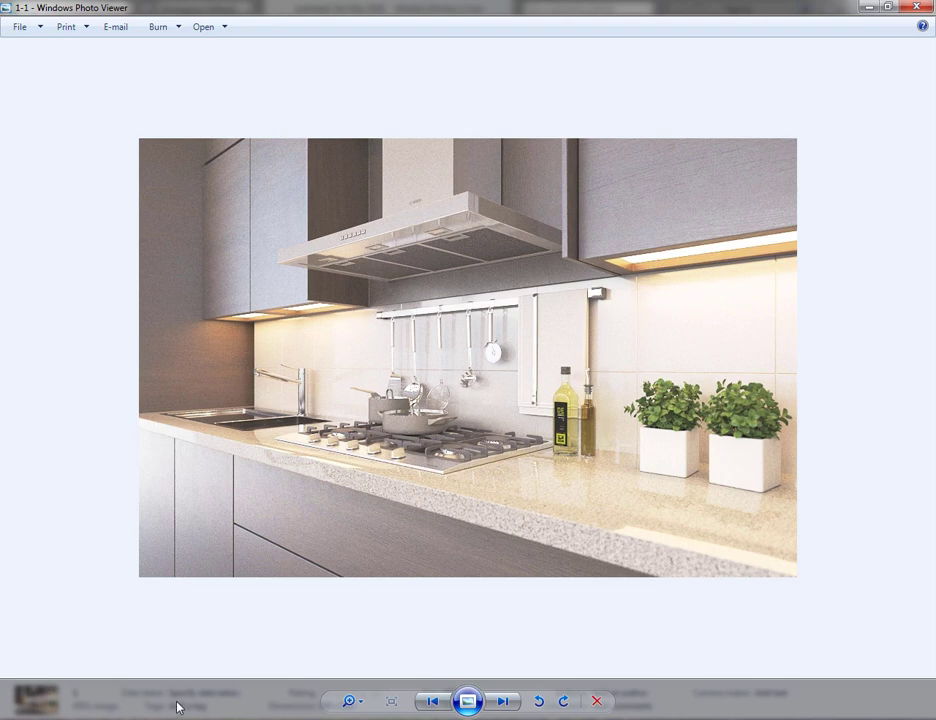
left_click(270, 655)
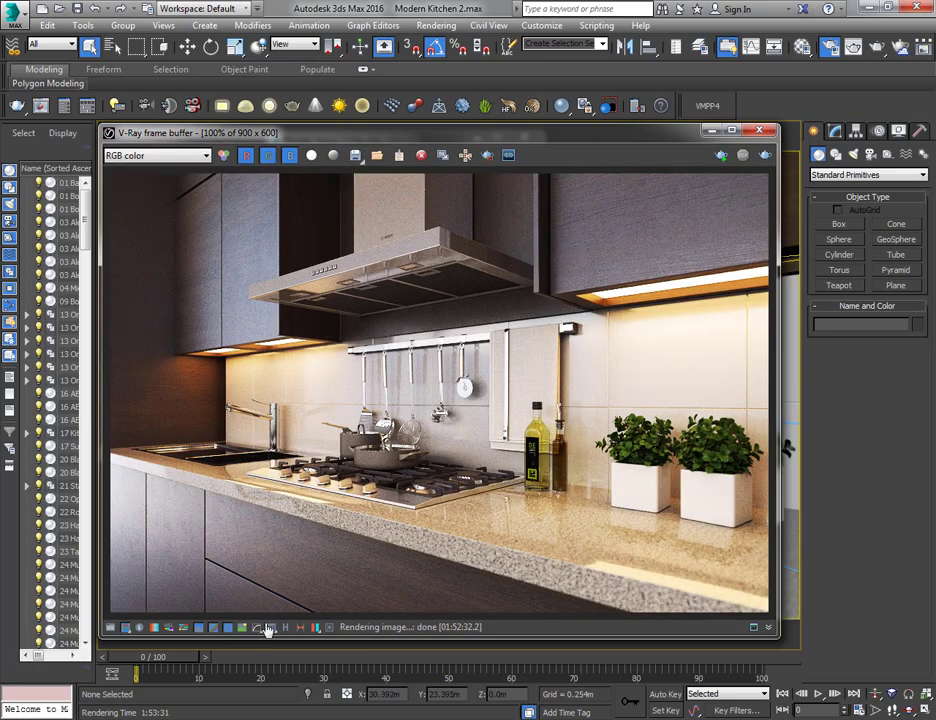
- Reopen V-Ray Color mapping and keep the mode as 'Color mapping and gamma'
left_click_drag(520, 128, 685, 130)
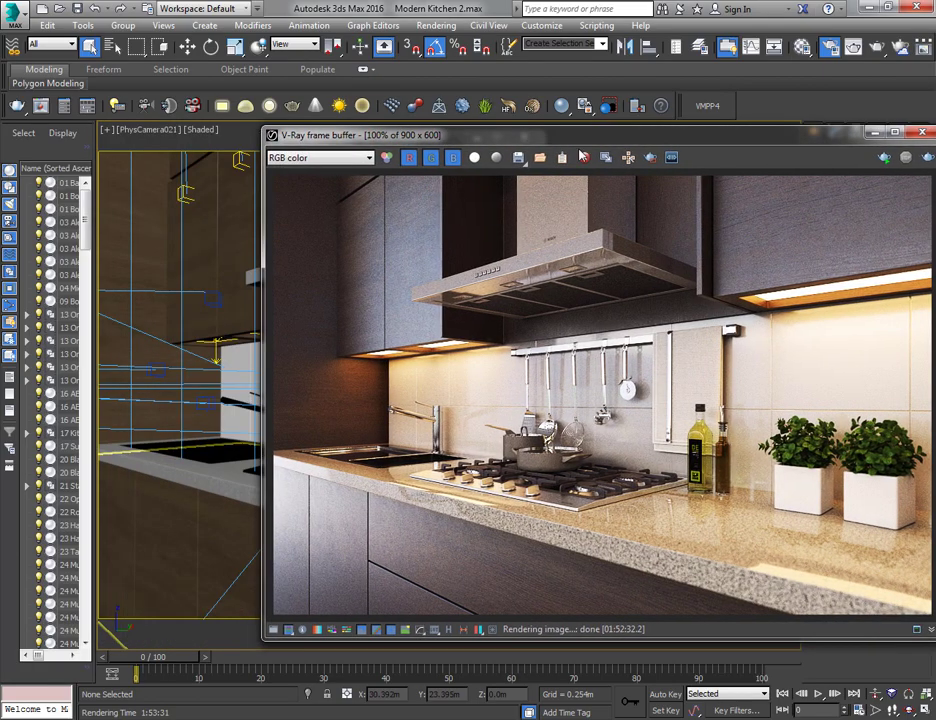
left_click(829, 57)
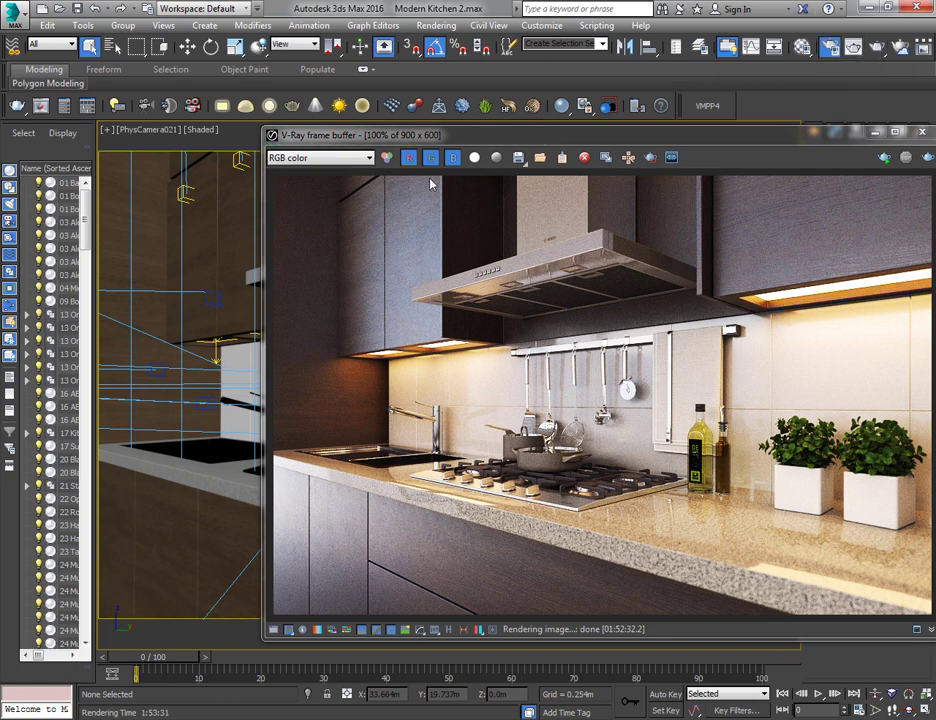
left_click_drag(462, 145, 264, 112)
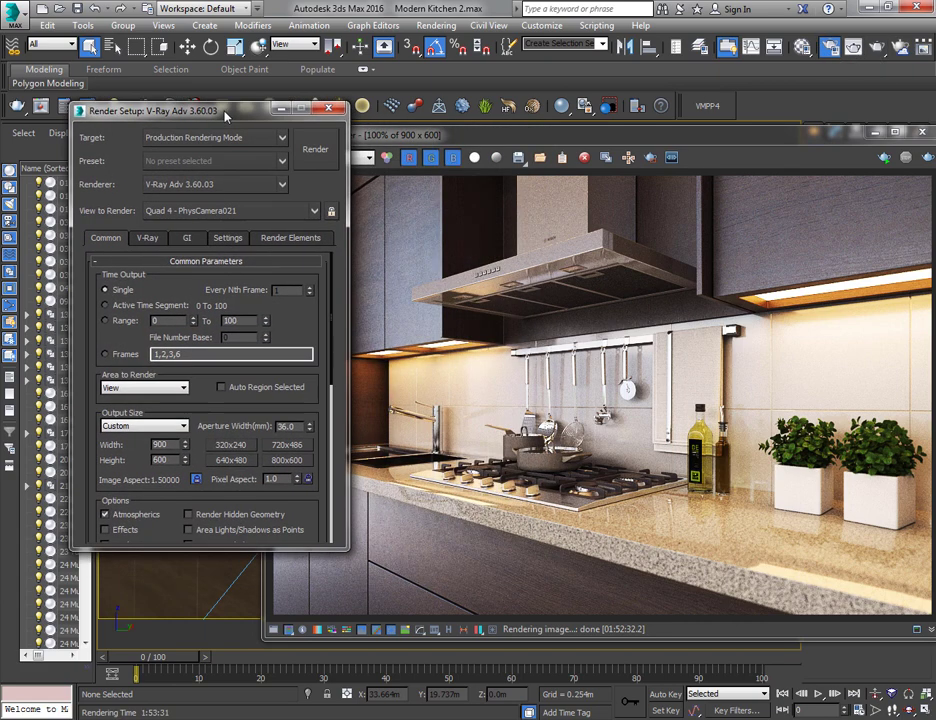
left_click(147, 238)
left_click(205, 393)
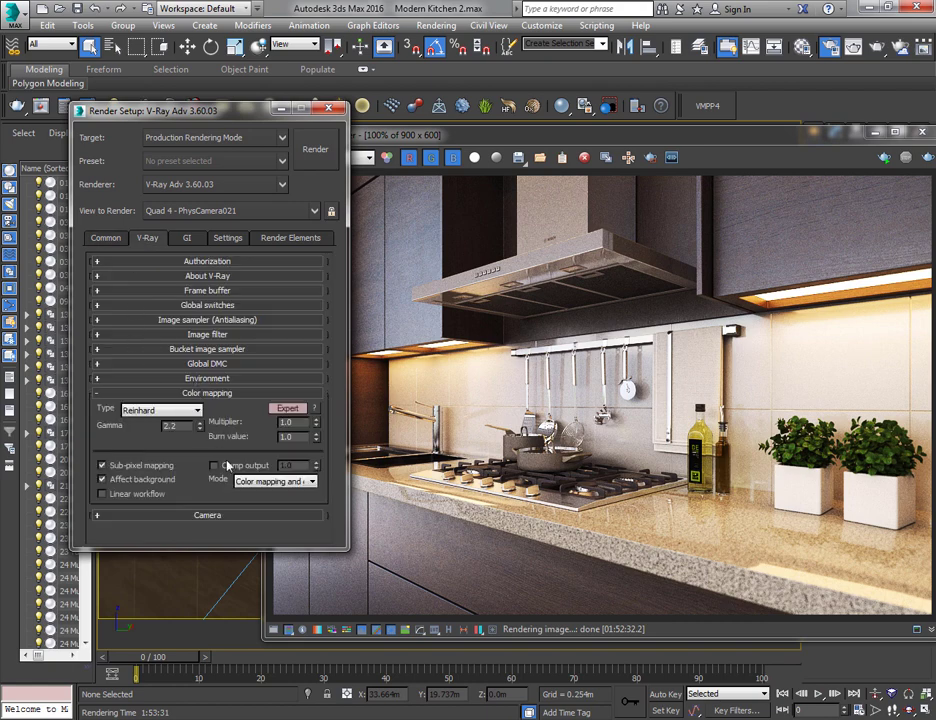
left_click(303, 482)
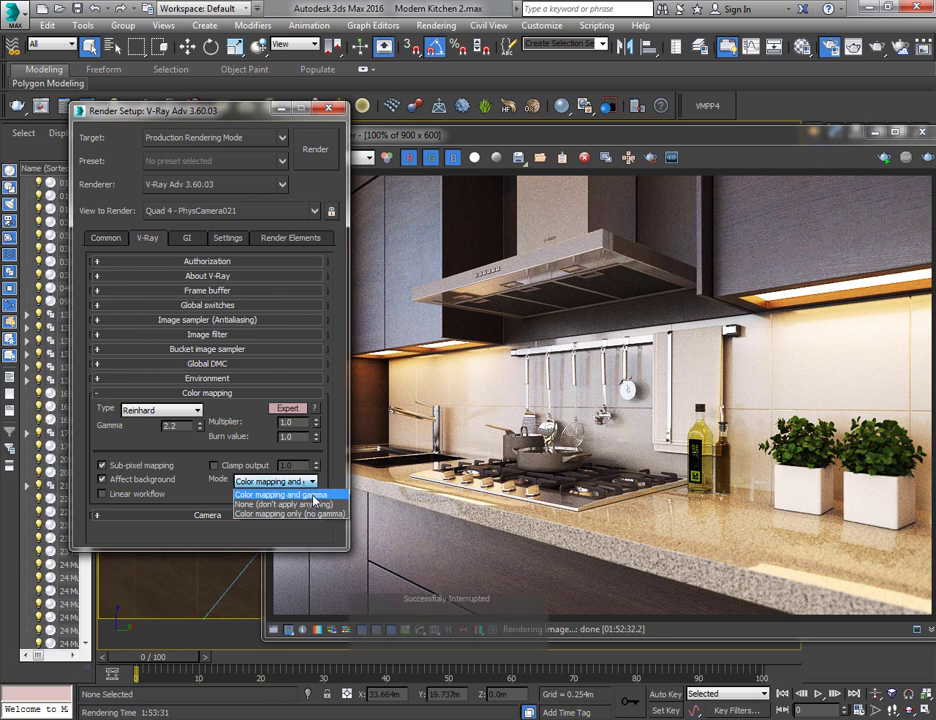
left_click(314, 497)
left_click(518, 160)
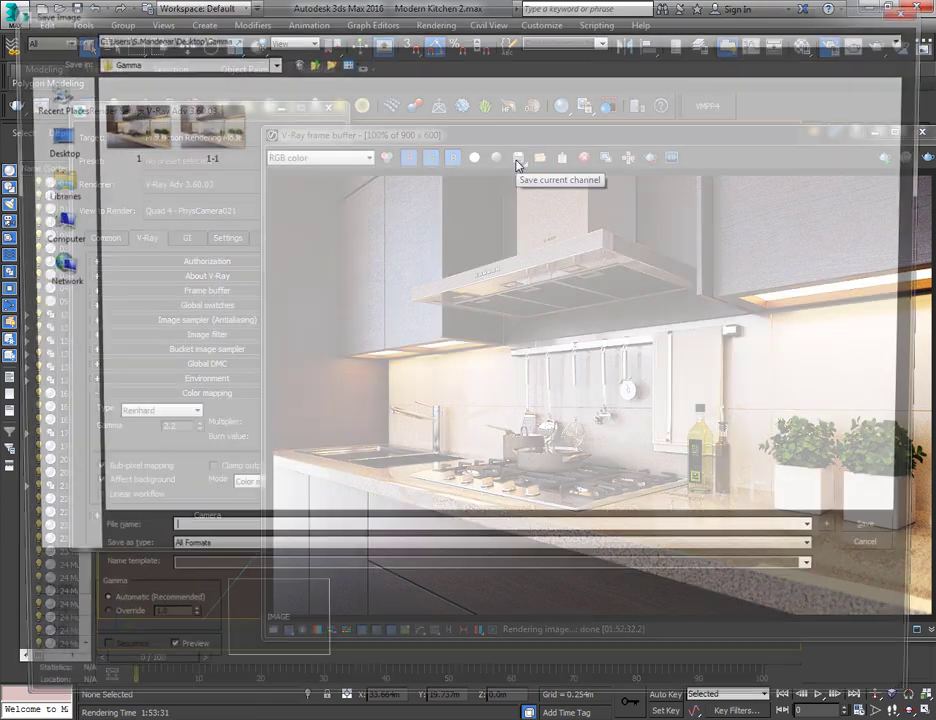
- Try the Save Image gamma override value 1.0, then cancel without saving
left_click(99, 631)
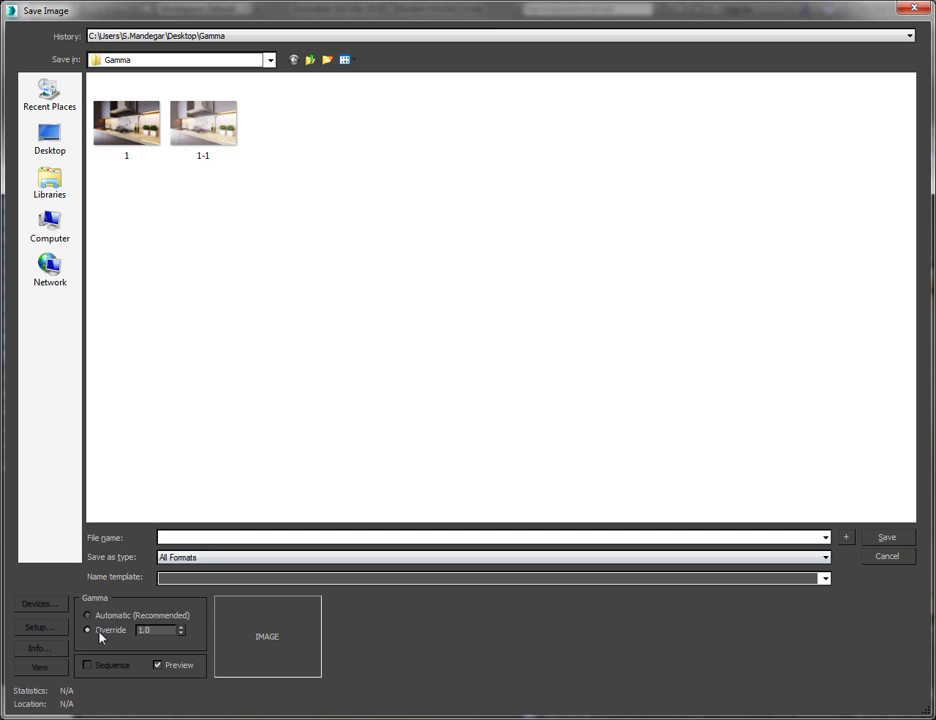
double_click(140, 630)
left_click(886, 558)
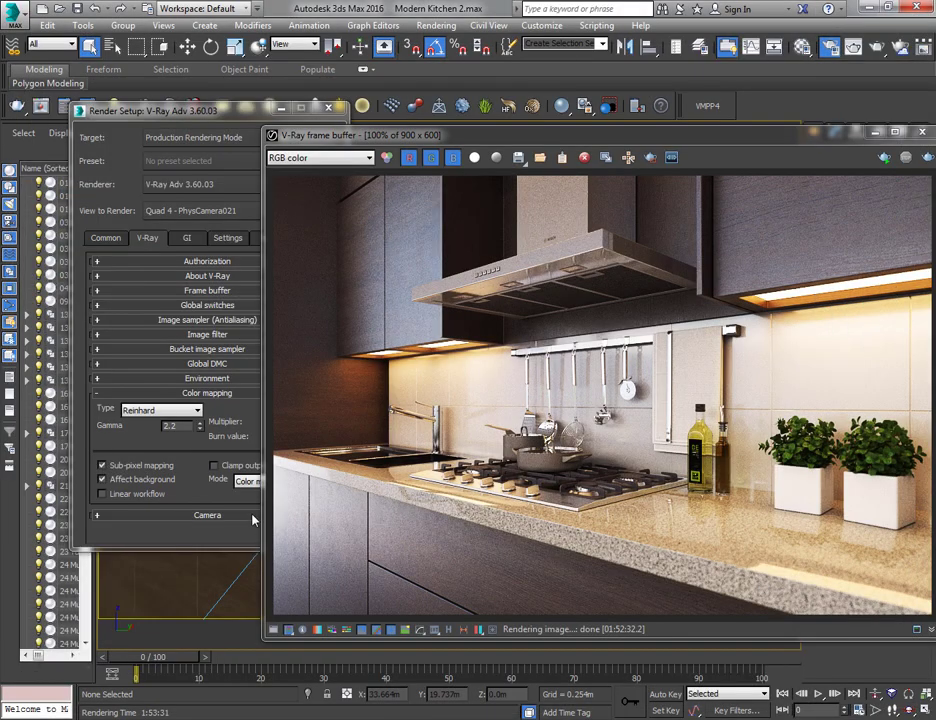
left_click(249, 411)
- Set the V-Ray Color mapping mode to 'Color mapping only (no gamma)'
left_click(290, 481)
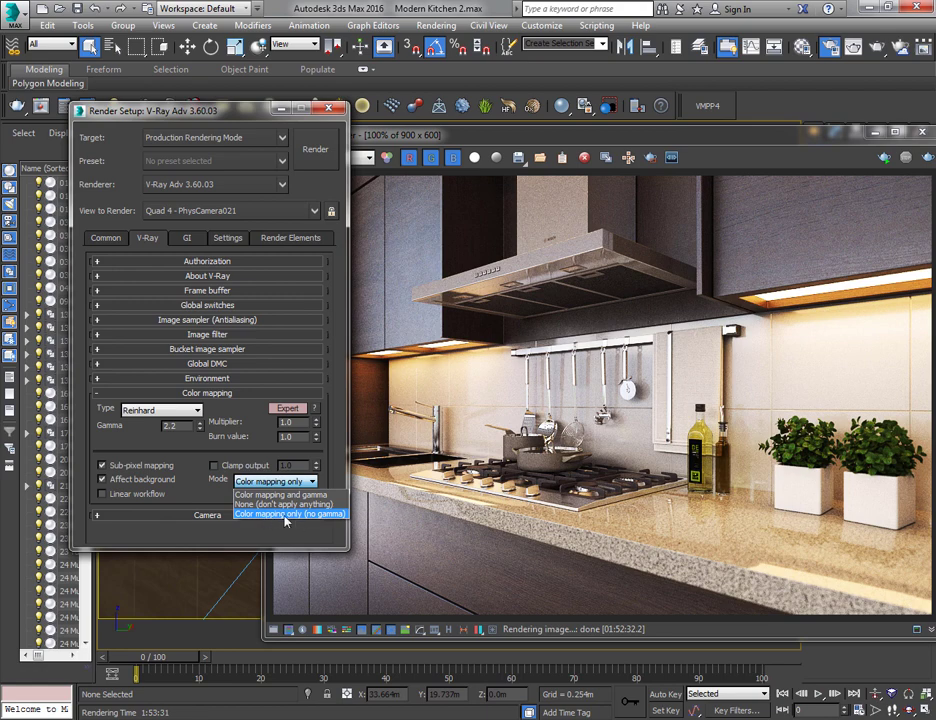
left_click(313, 515)
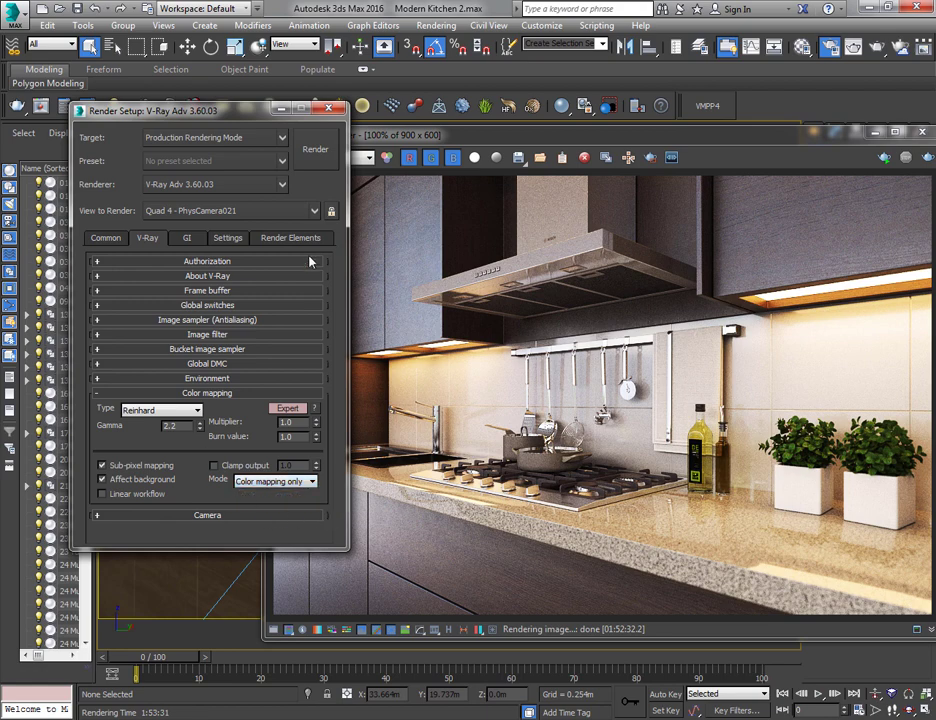
left_click(500, 159)
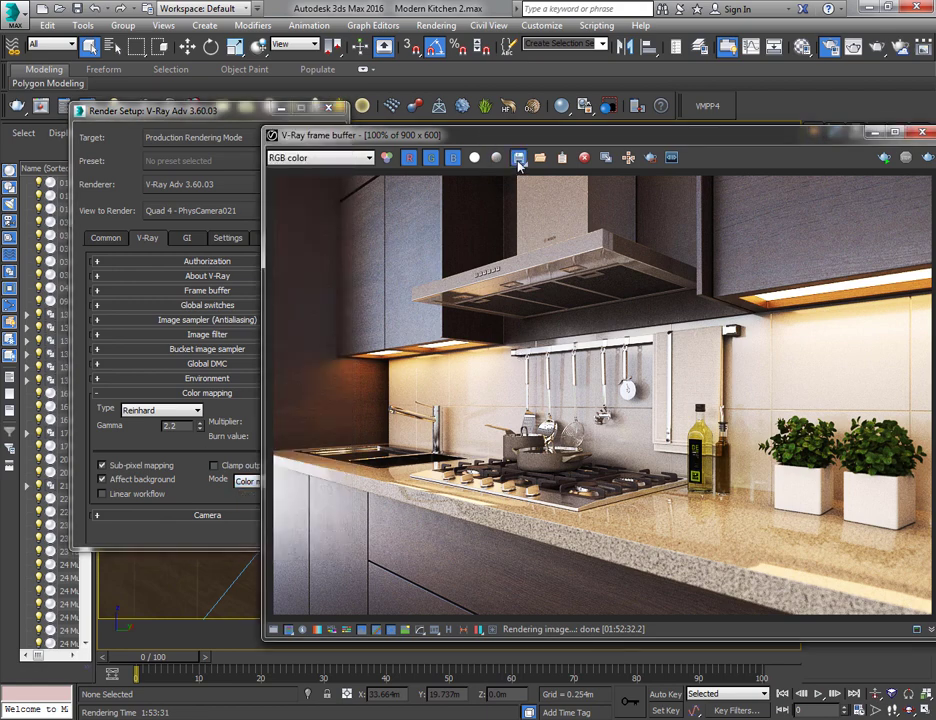
- Enter an override gamma of 2.2 in Save Image, then cancel without saving
left_click(518, 158)
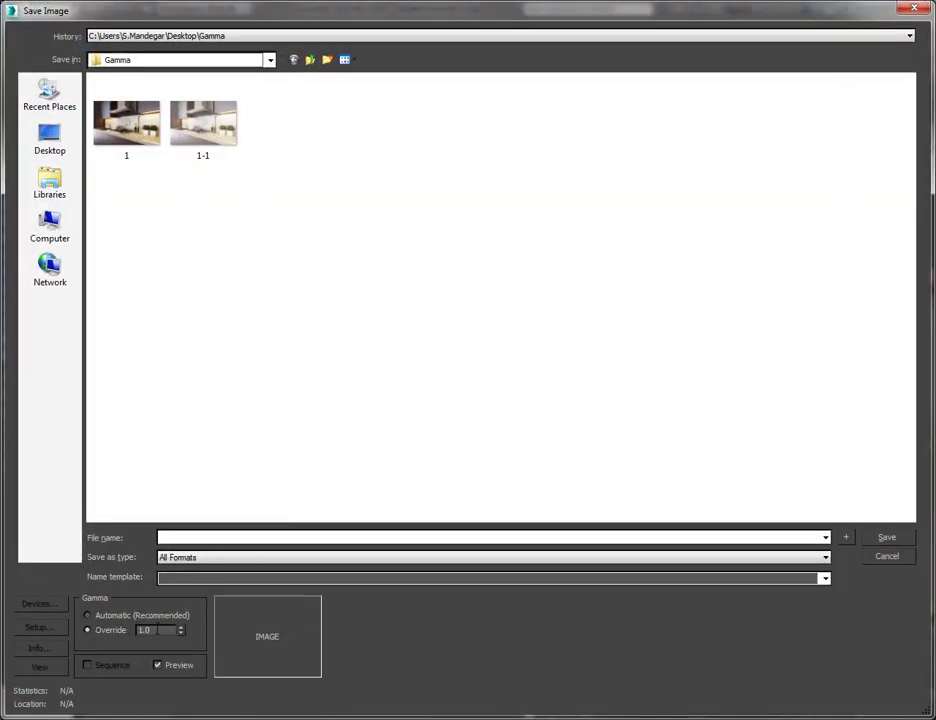
left_click(123, 631)
type("2.2")
key("Tab")
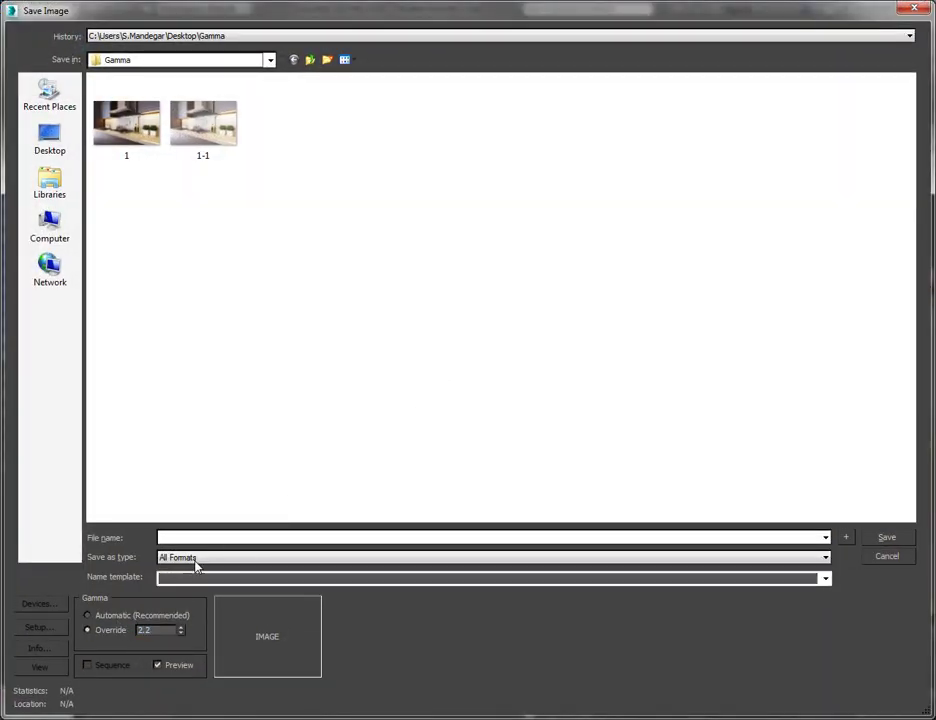
left_click(886, 562)
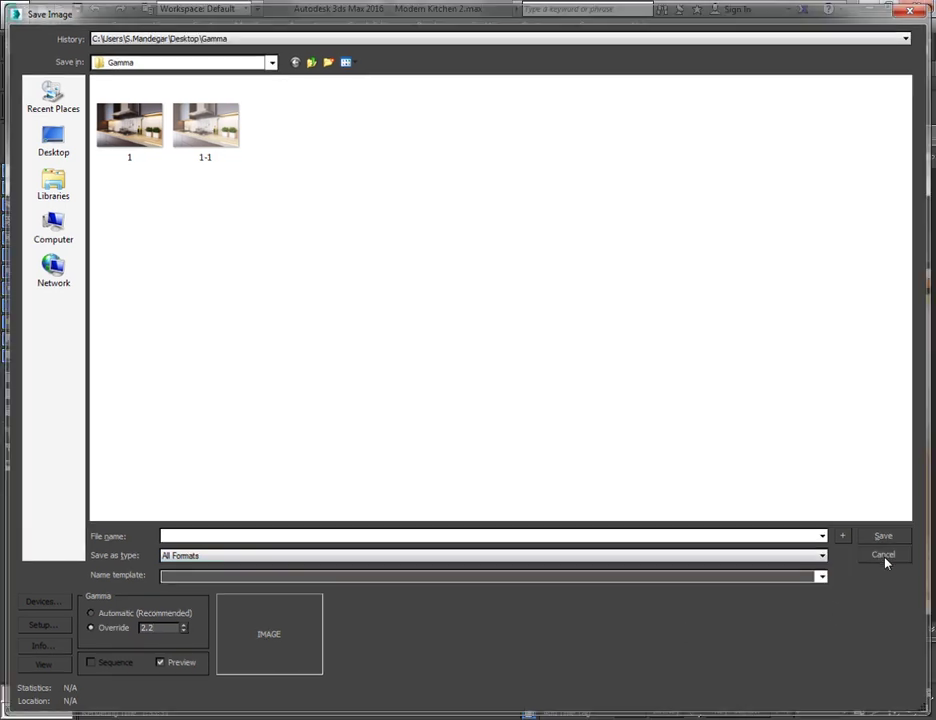
left_click_drag(642, 141, 494, 130)
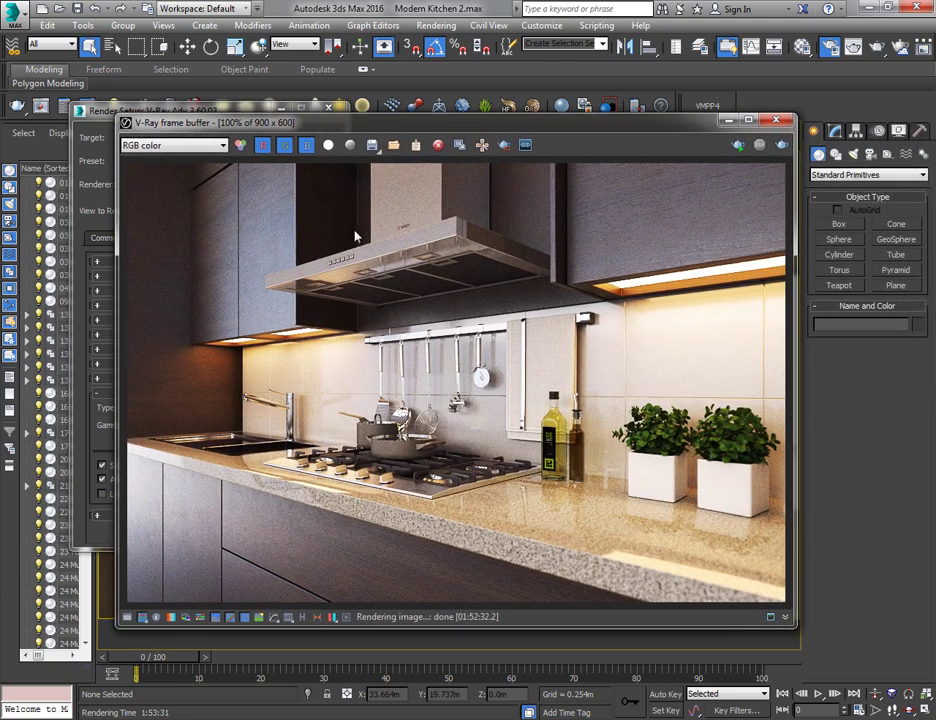